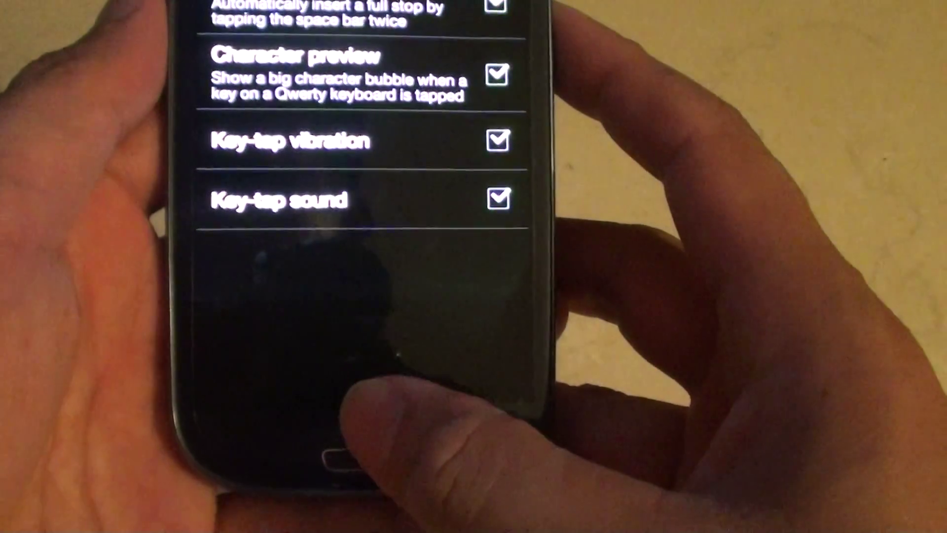
Leave the keyboard settings for the home screen with the Home button
{"action": "key", "text": "Home"}
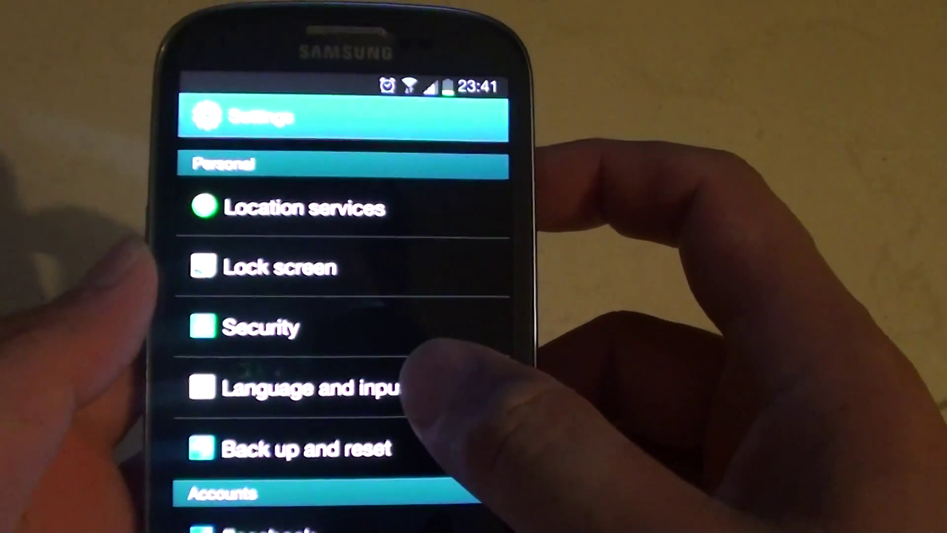
Go to Language and input, then Samsung keyboard settings, then its Advanced page
{"action": "left_click", "coordinate": [415, 338]}
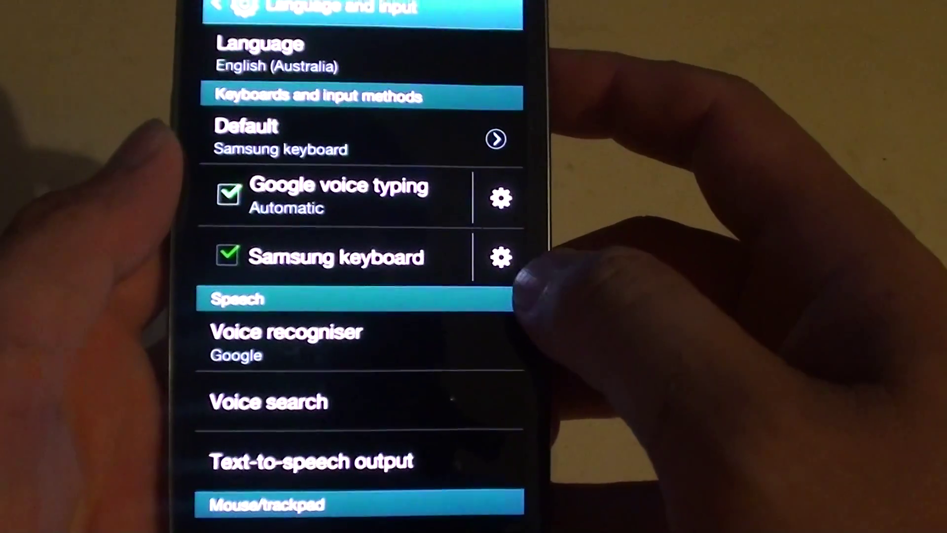
{"action": "left_click", "coordinate": [503, 256]}
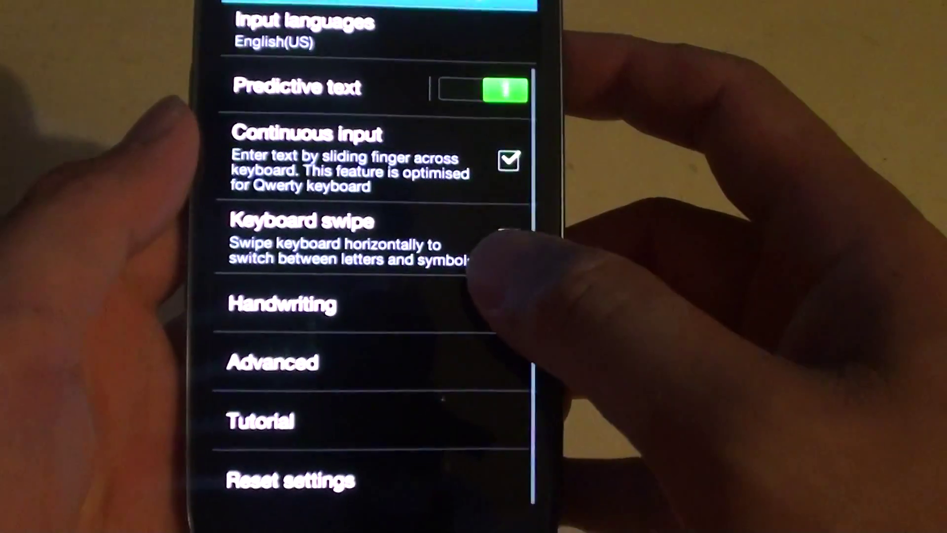
{"action": "scroll", "coordinate": [455, 244], "scroll_direction": "up", "scroll_amount": 2}
{"action": "scroll", "coordinate": [414, 289], "scroll_direction": "down", "scroll_amount": 2}
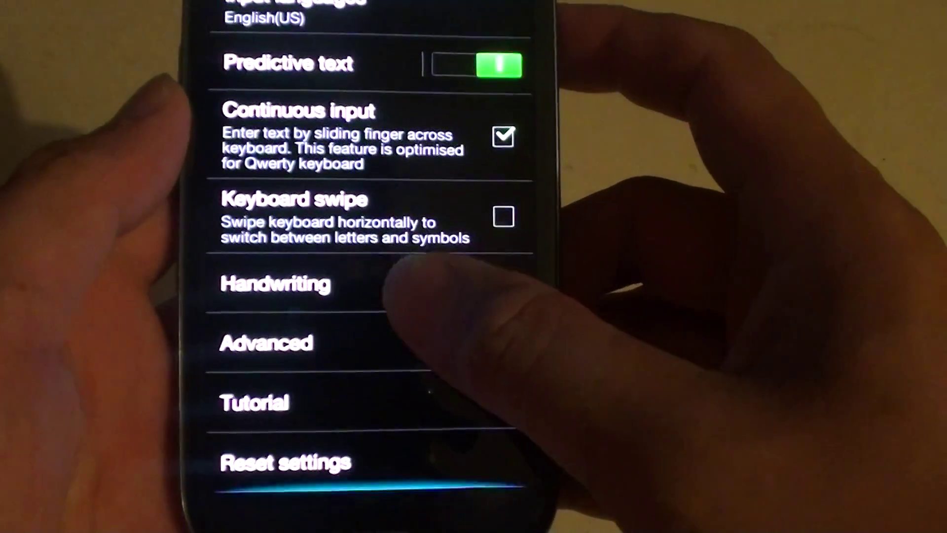
{"action": "left_click", "coordinate": [414, 352]}
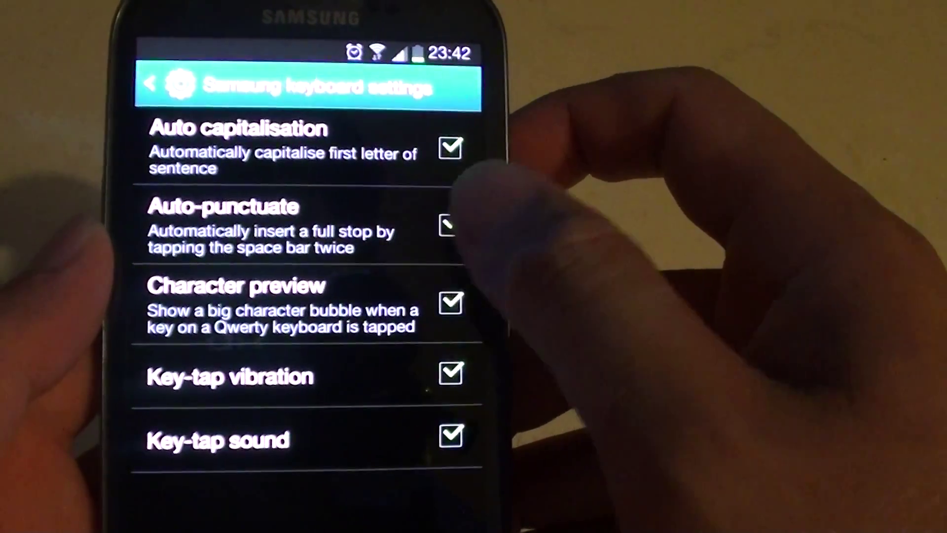
Toggle the Auto-punctuate checkbox off and back on, leaving it enabled
{"action": "left_click", "coordinate": [446, 223]}
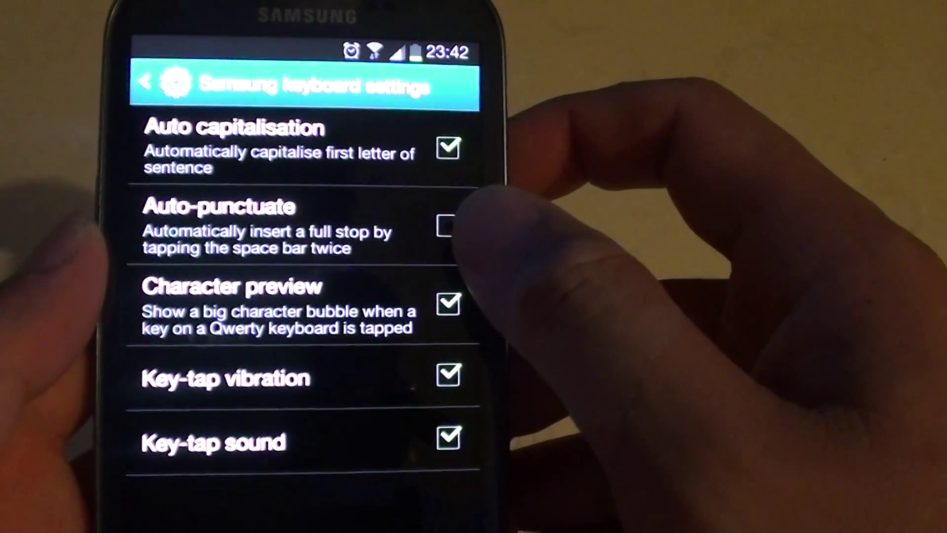
{"action": "left_click", "coordinate": [446, 227]}
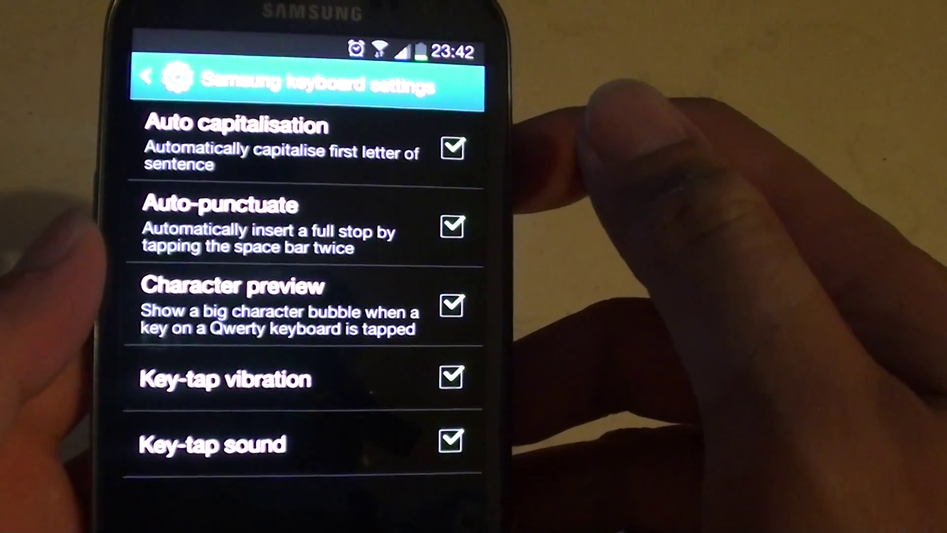